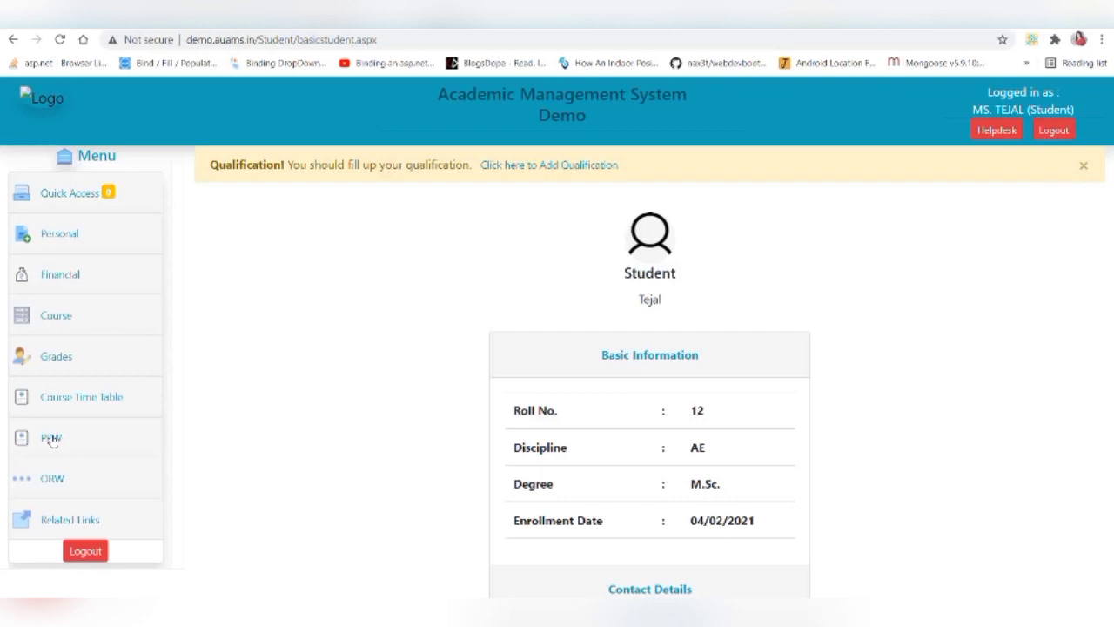
Open the PPW minors and supporting selection form and set the 1st minor discipline to Agriculture
left_click(52, 439)
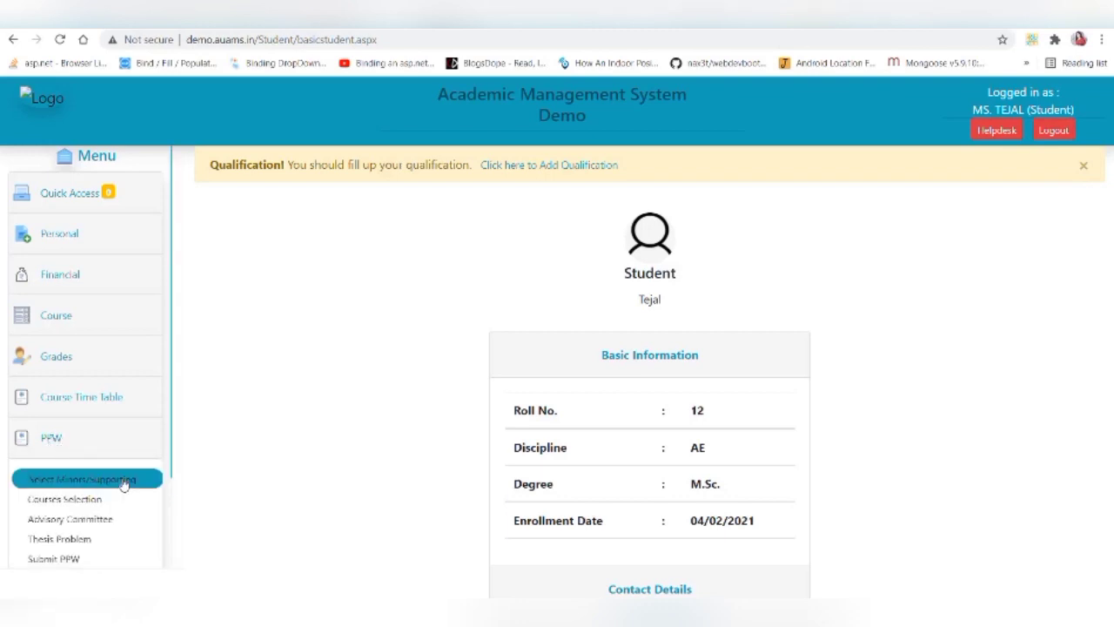
left_click(124, 485)
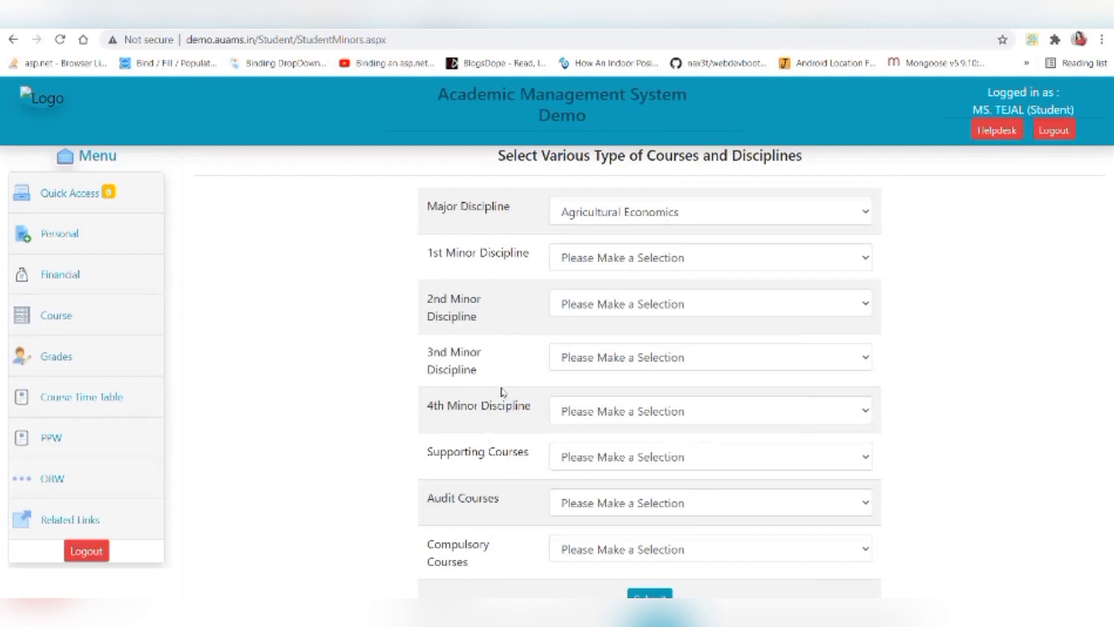
left_click(858, 260)
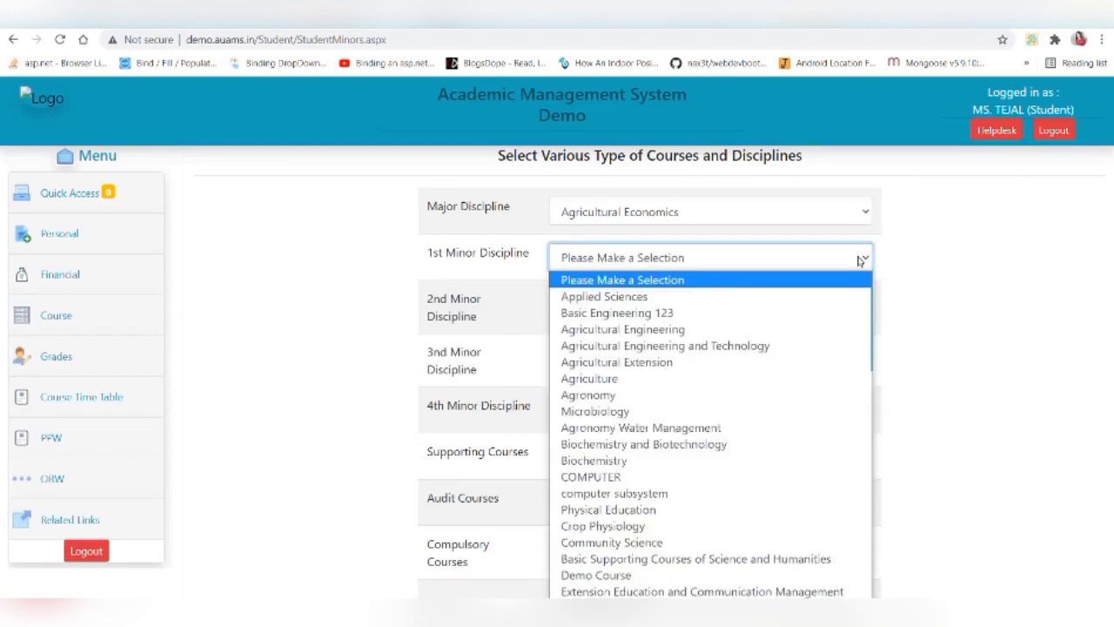
left_click(628, 380)
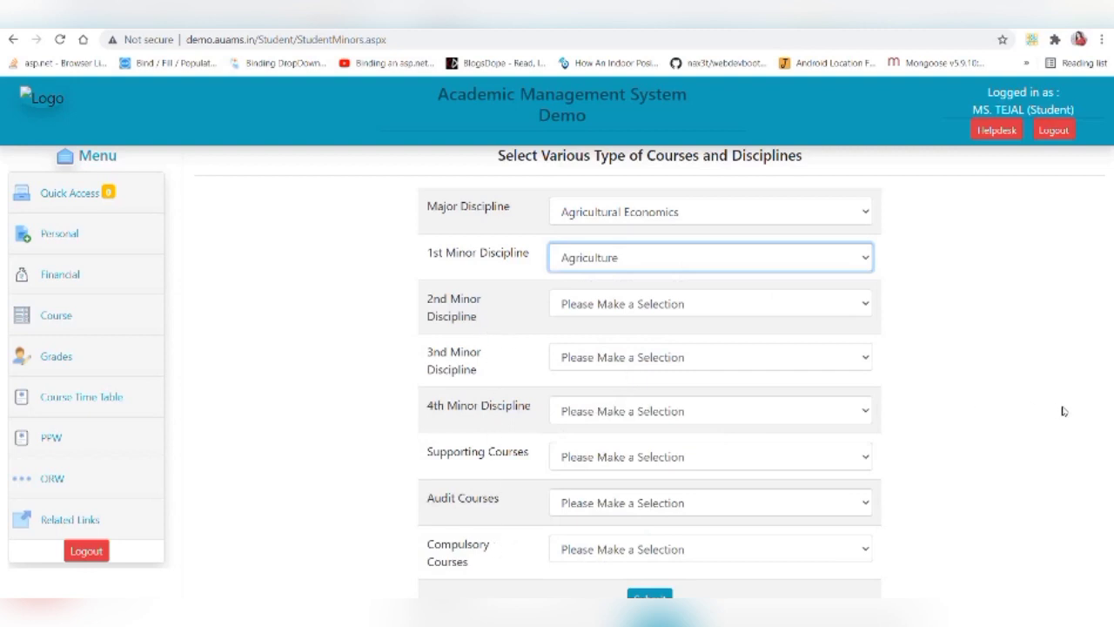
Set supporting, audit and compulsory courses to Yes and submit the discipline selection form
scroll(940, 460, "down", 1)
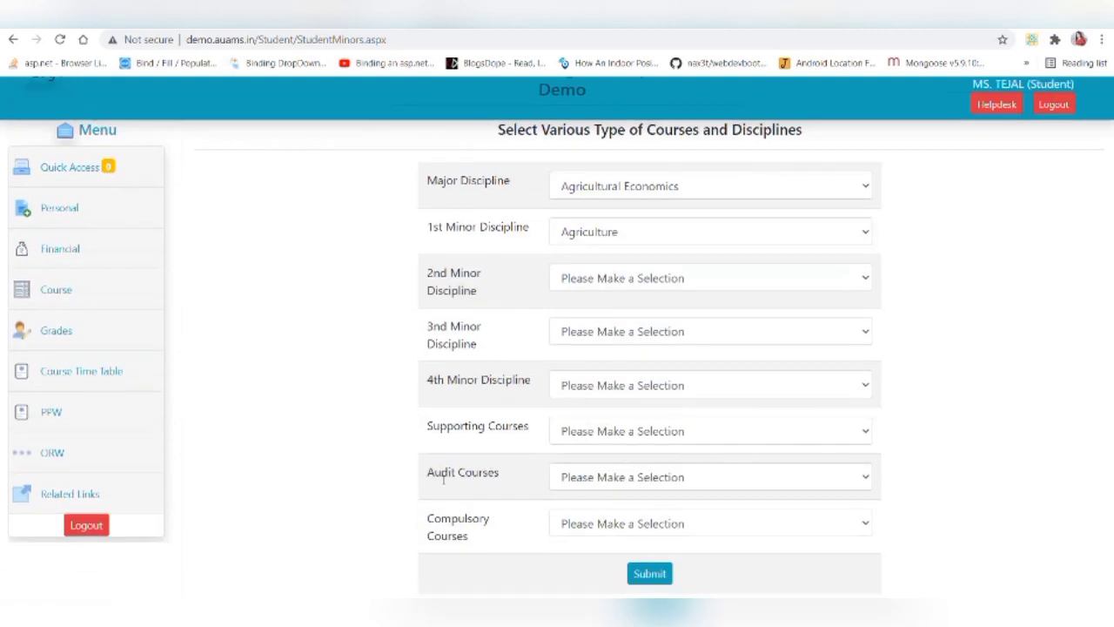
left_click(860, 433)
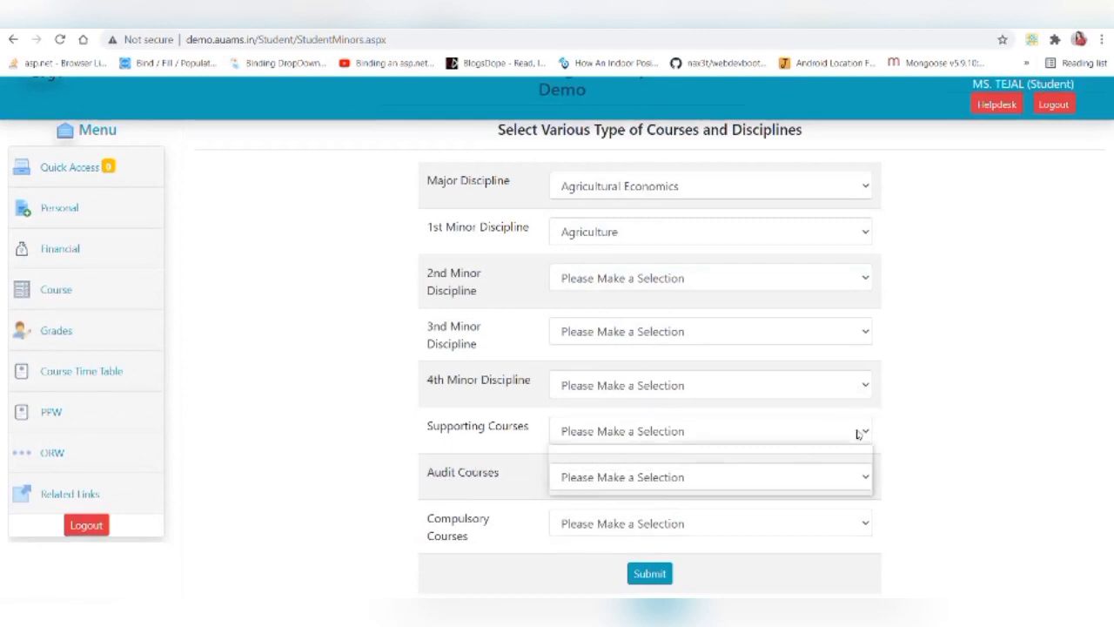
left_click(585, 471)
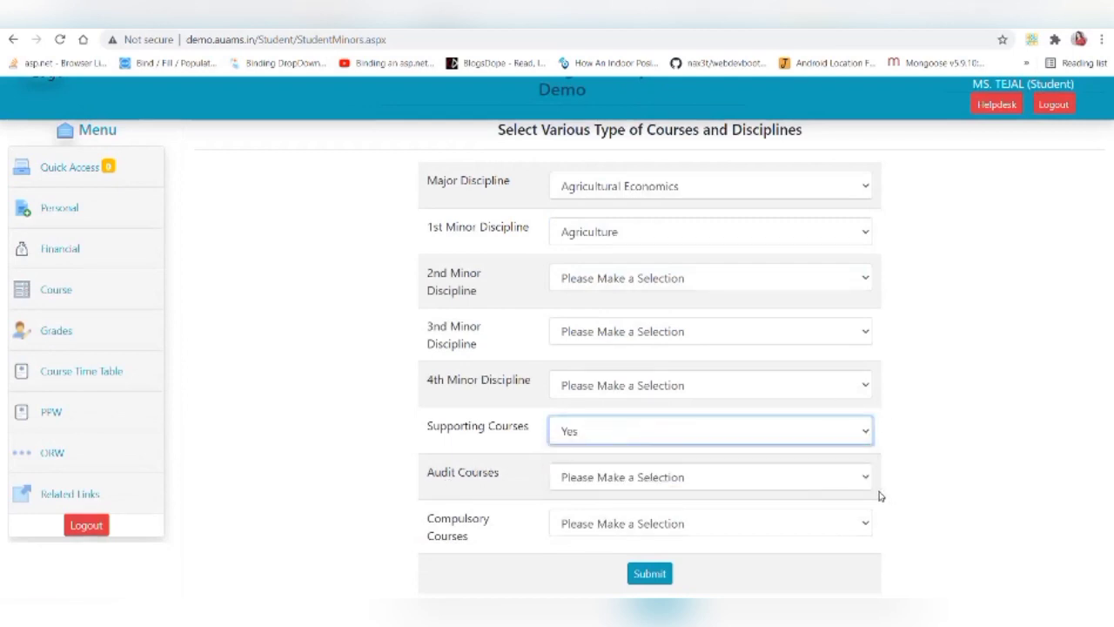
left_click(672, 480)
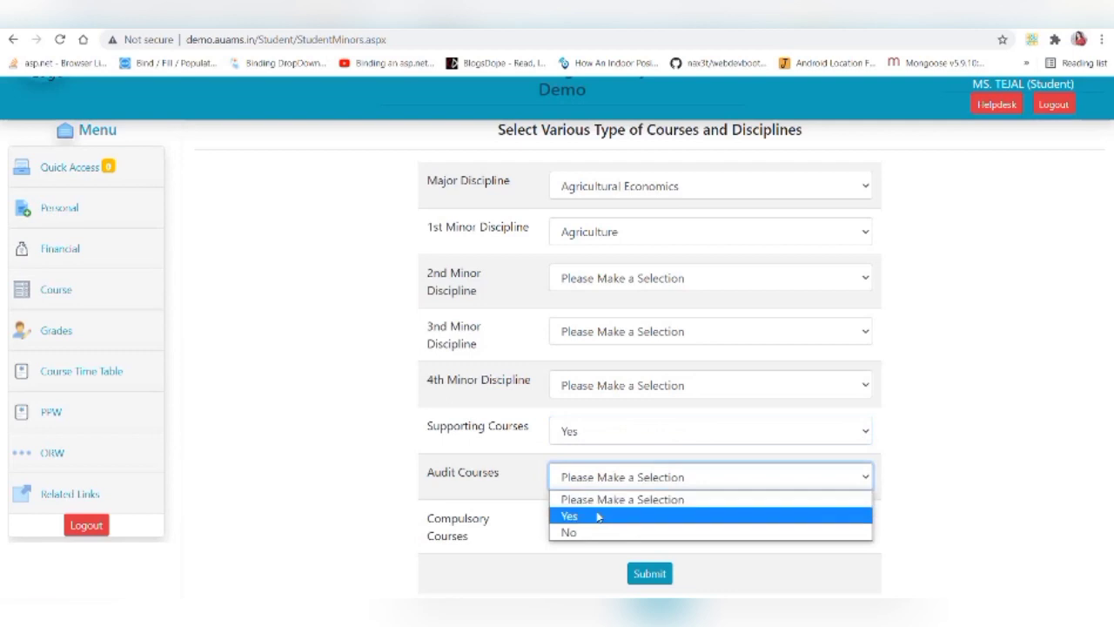
left_click(585, 514)
left_click(844, 525)
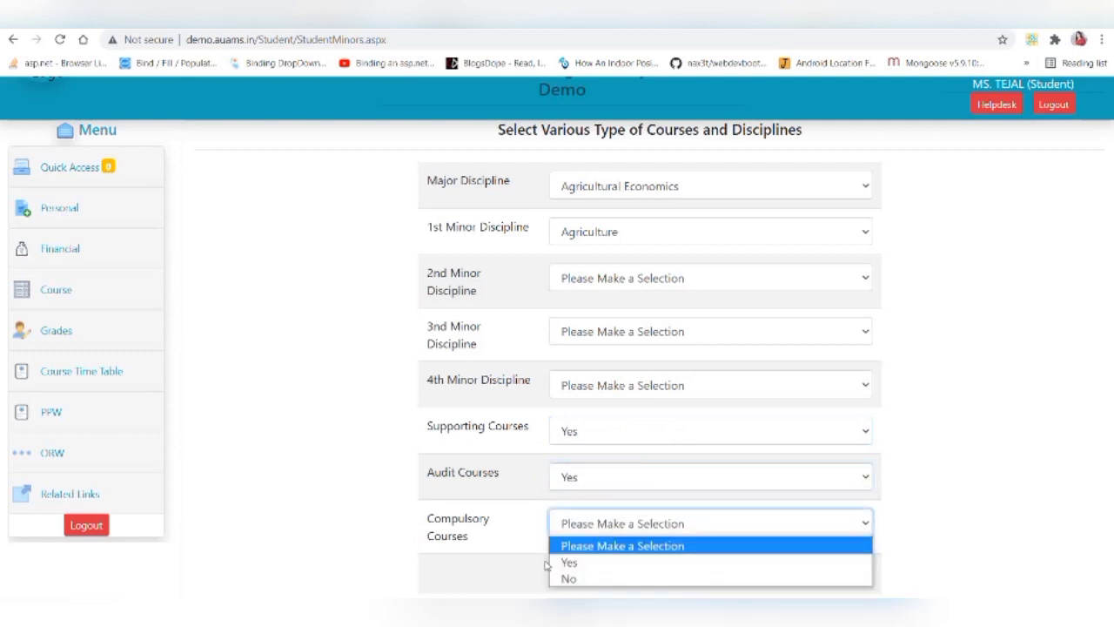
left_click(569, 562)
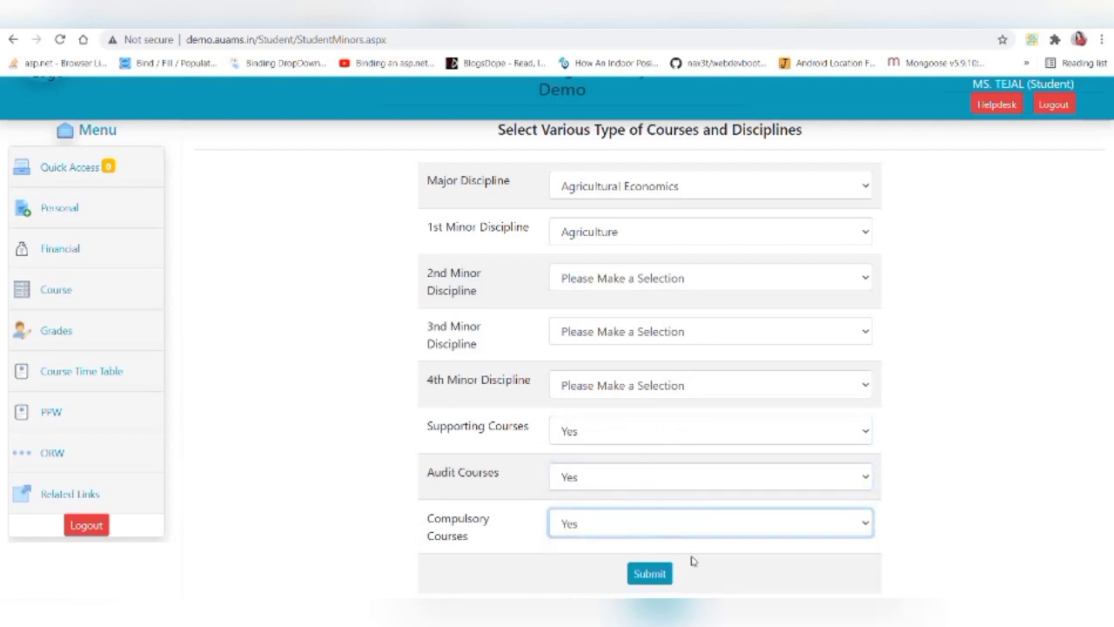
left_click(644, 577)
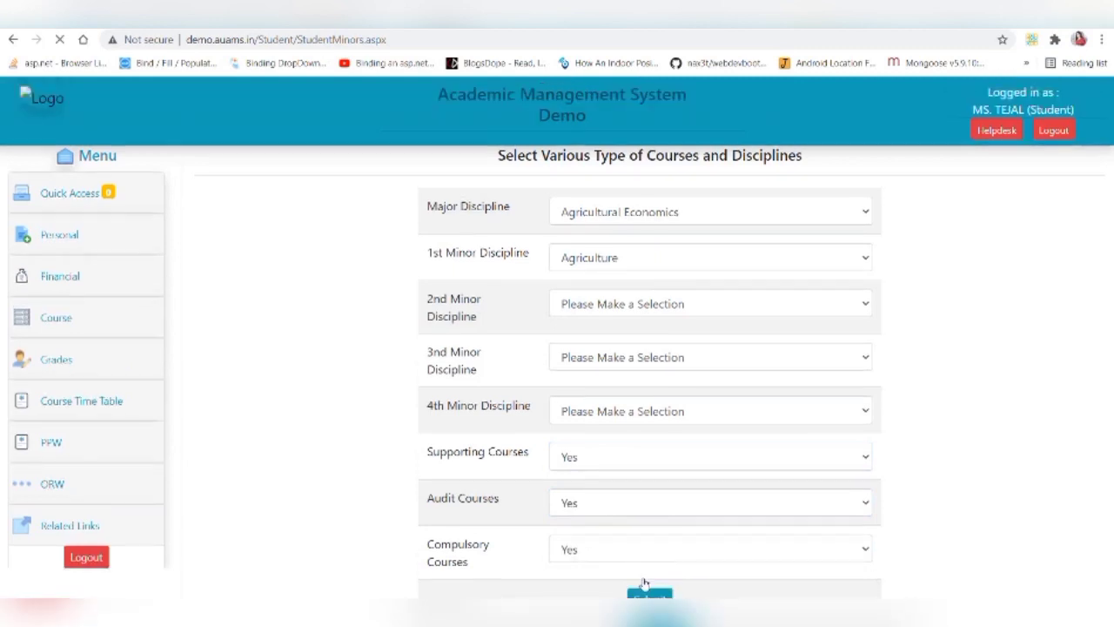
Open the PPW course selection page and add semester I of academic year 2020-21
left_click(60, 439)
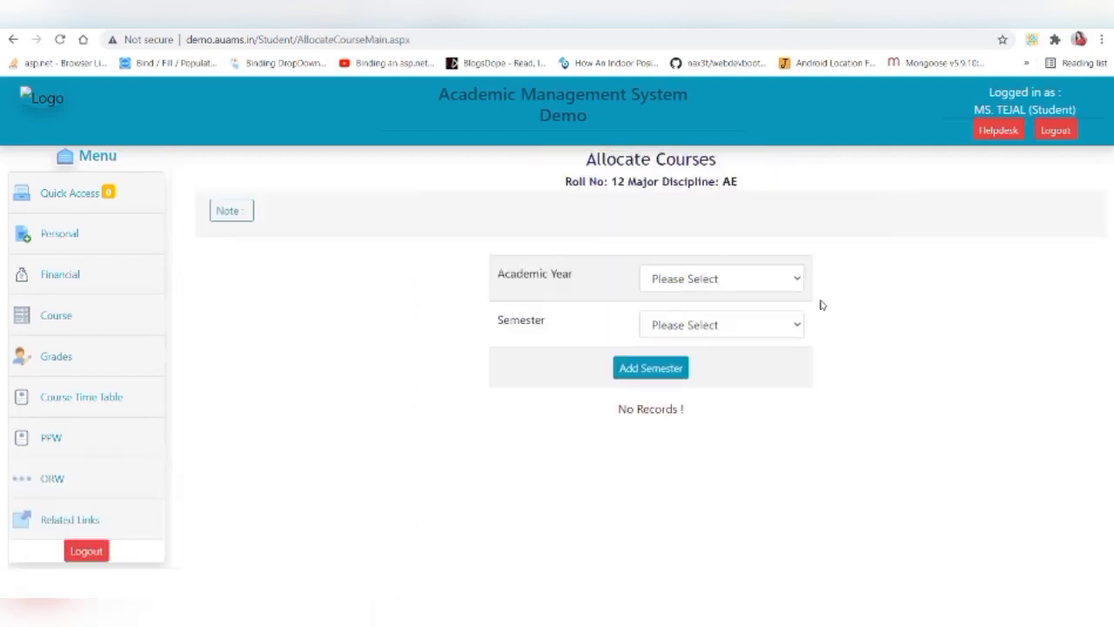
left_click(795, 280)
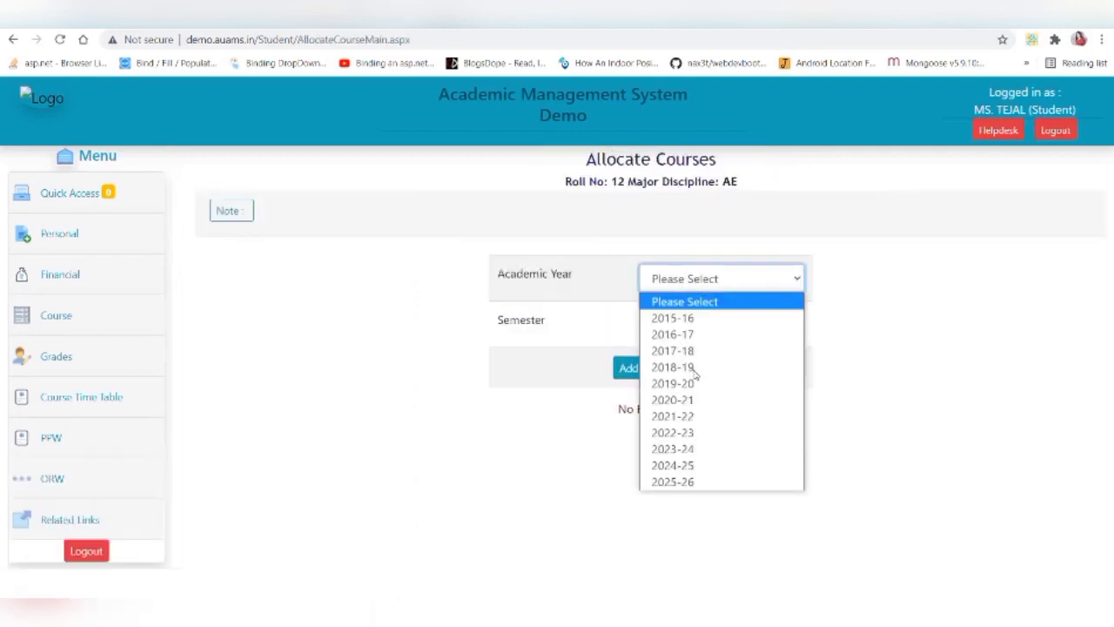
left_click(702, 401)
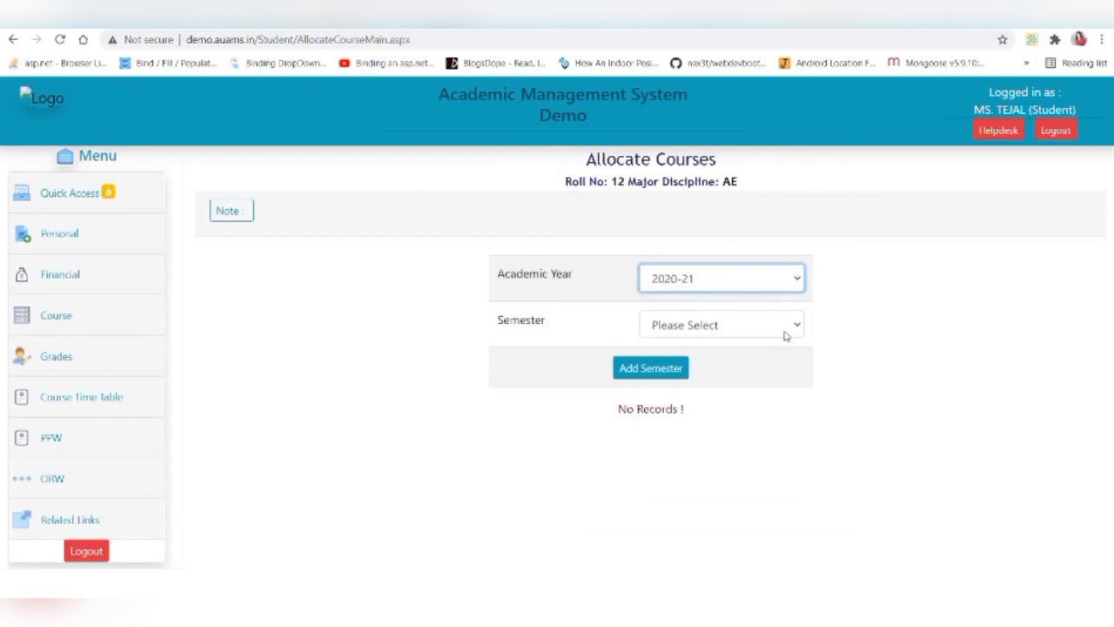
left_click(792, 324)
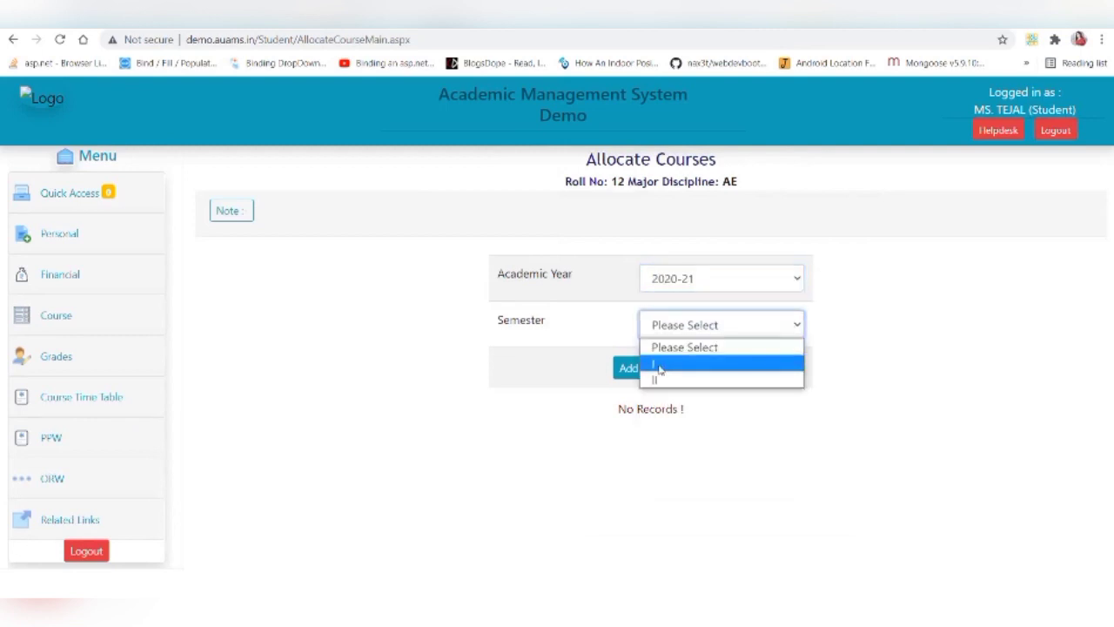
left_click(658, 366)
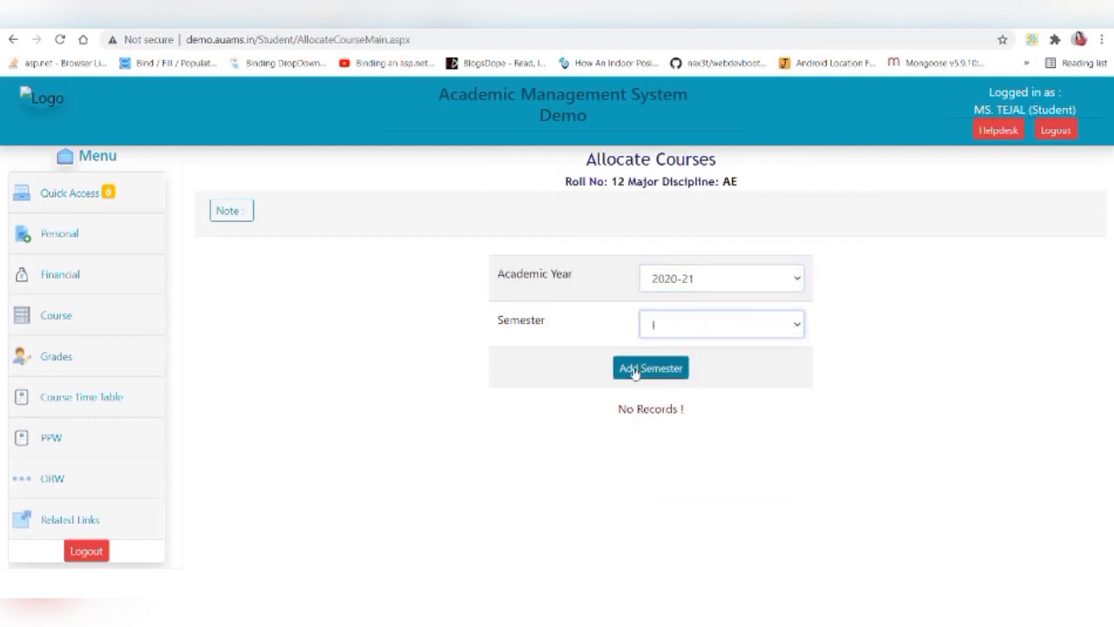
left_click(634, 371)
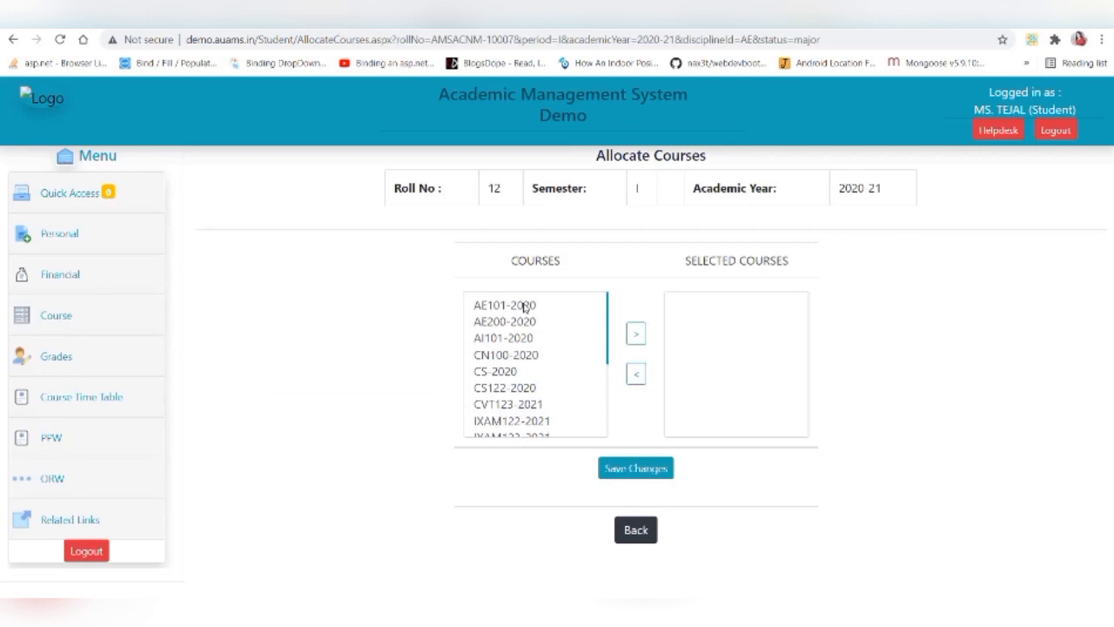
Allocate AE101-2020 as a major course for the semester and save the changes
left_click(525, 308)
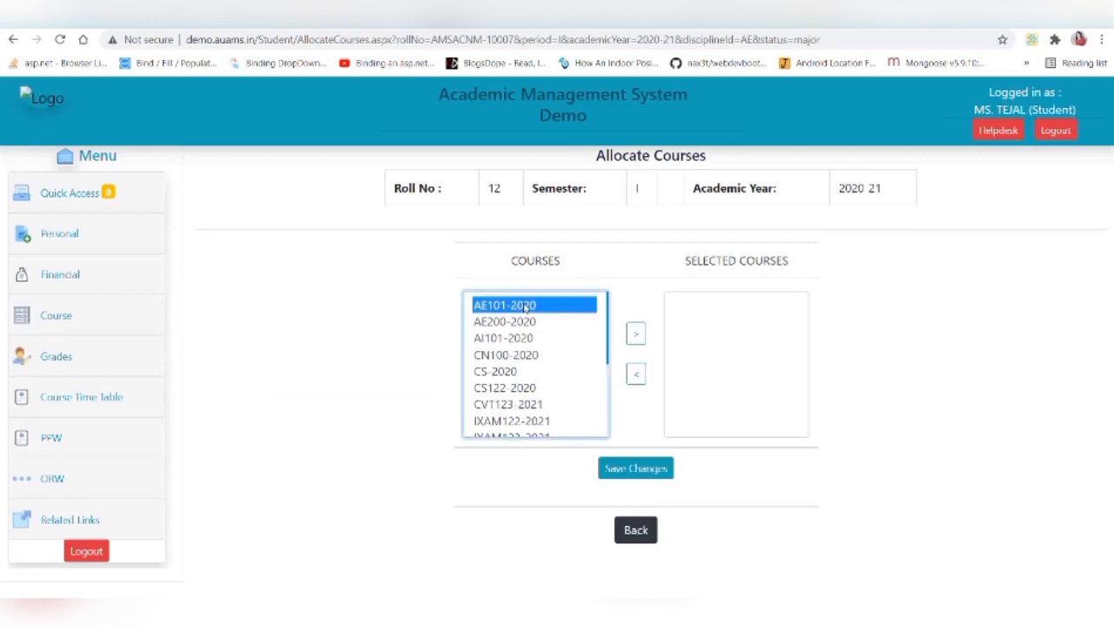
left_click(642, 340)
left_click(648, 470)
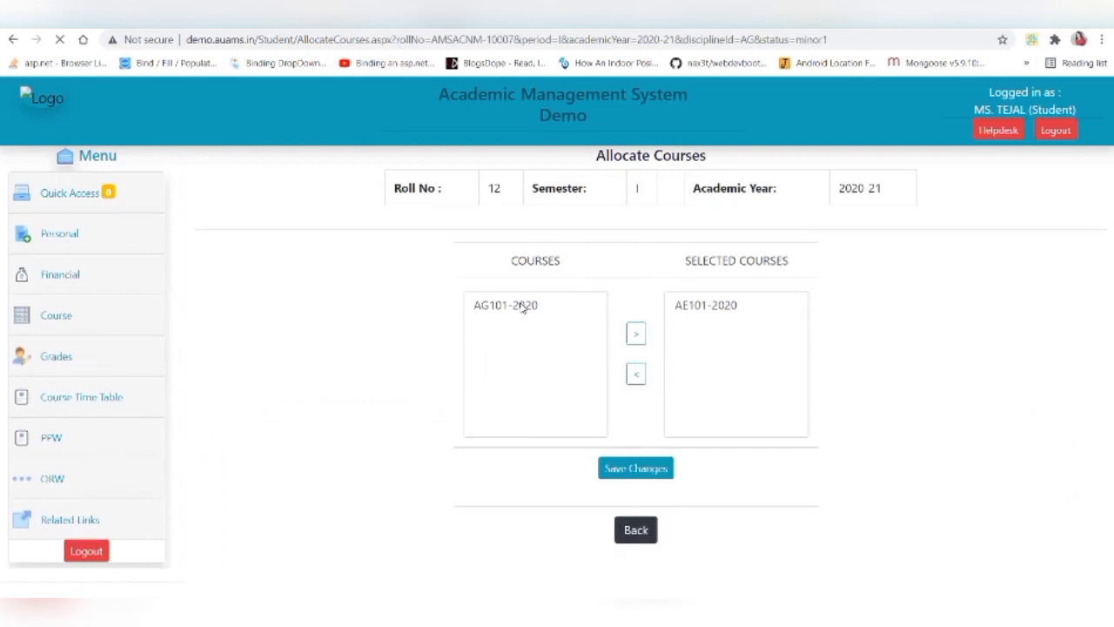
Allocate AG101-2020 as a first minor course for the semester and save the changes
left_click(522, 306)
left_click(635, 337)
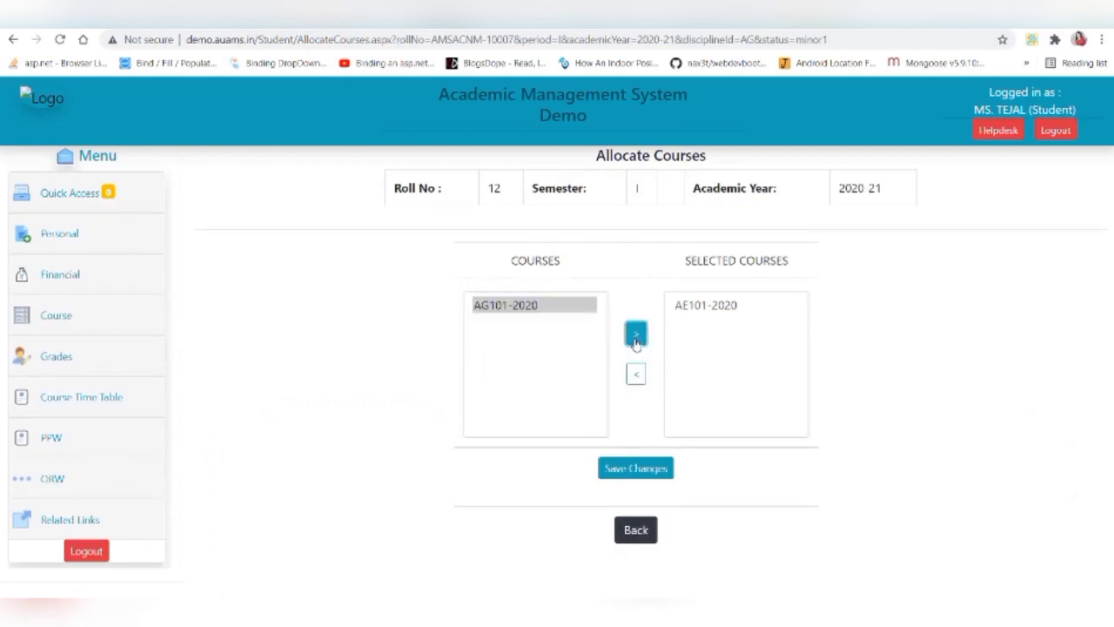
left_click(640, 469)
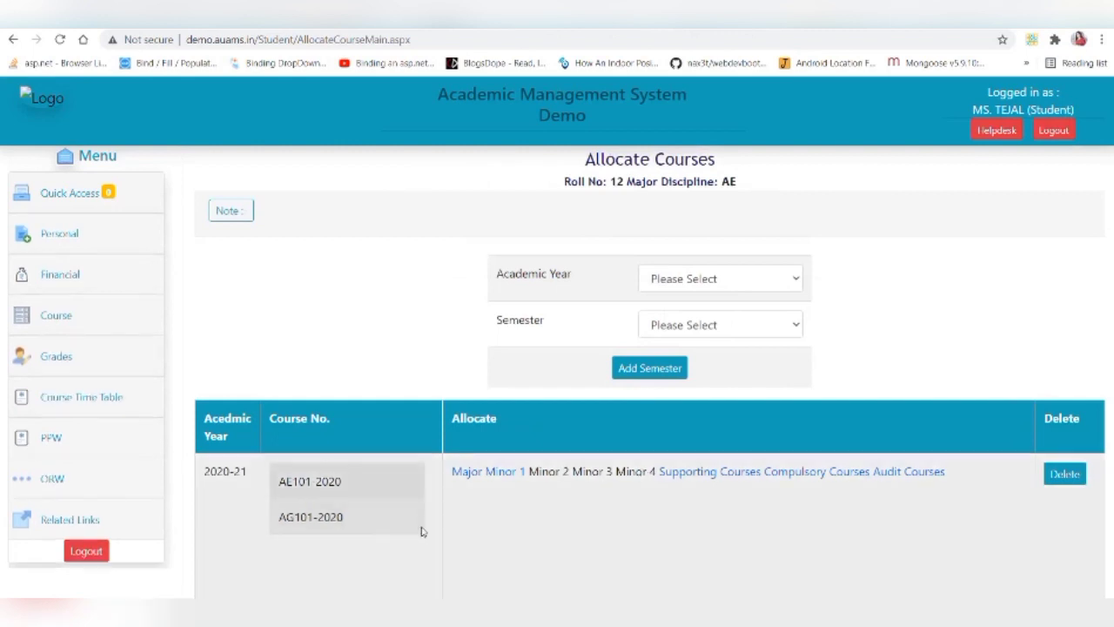
Open the course registration page and submit the newly allocated courses for registration
left_click(65, 317)
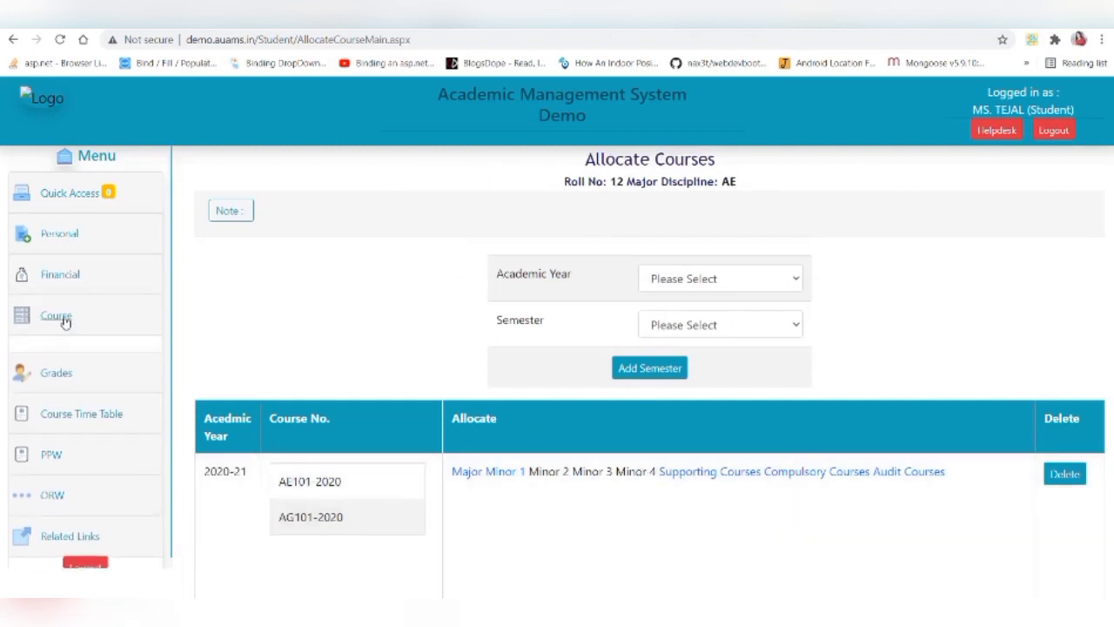
left_click(105, 359)
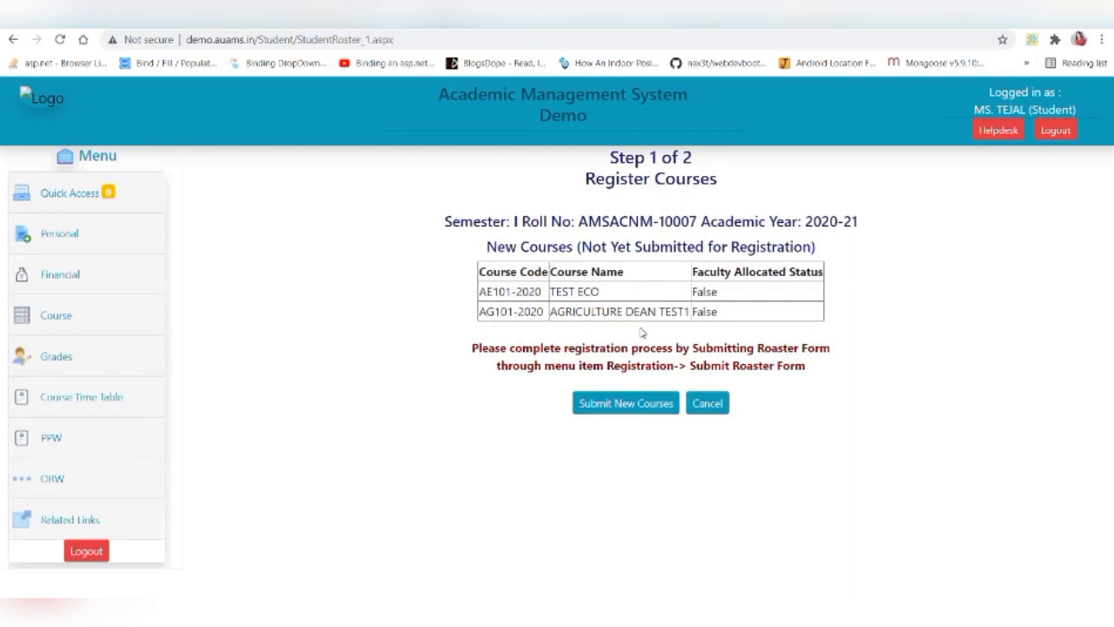
left_click(630, 408)
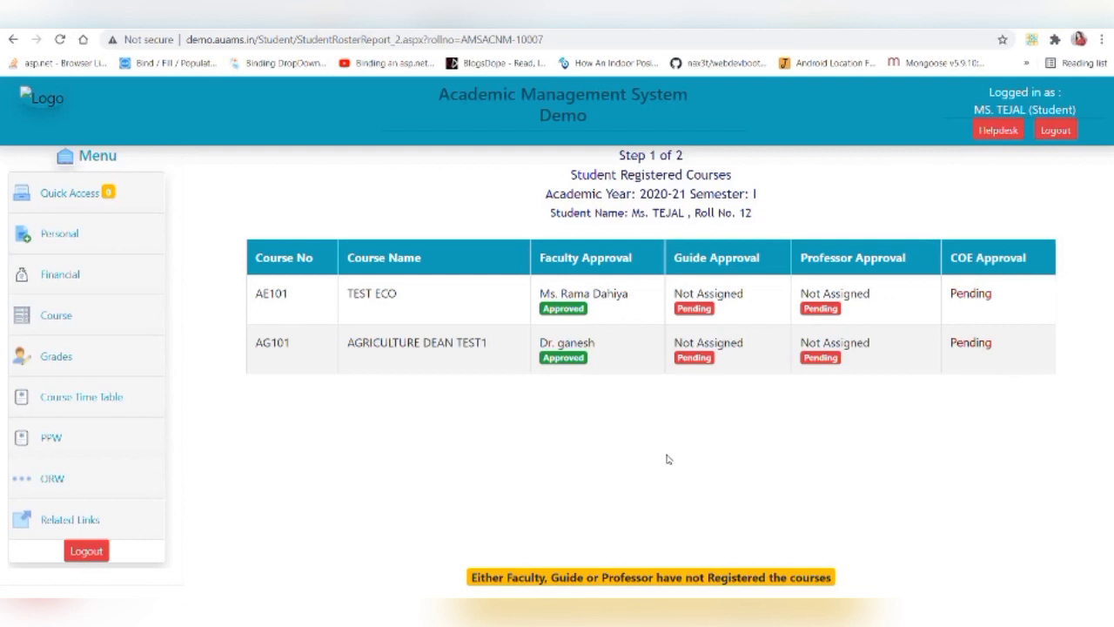
Open the student roster form, review its course and approval details, and submit it
left_click(52, 318)
left_click(95, 381)
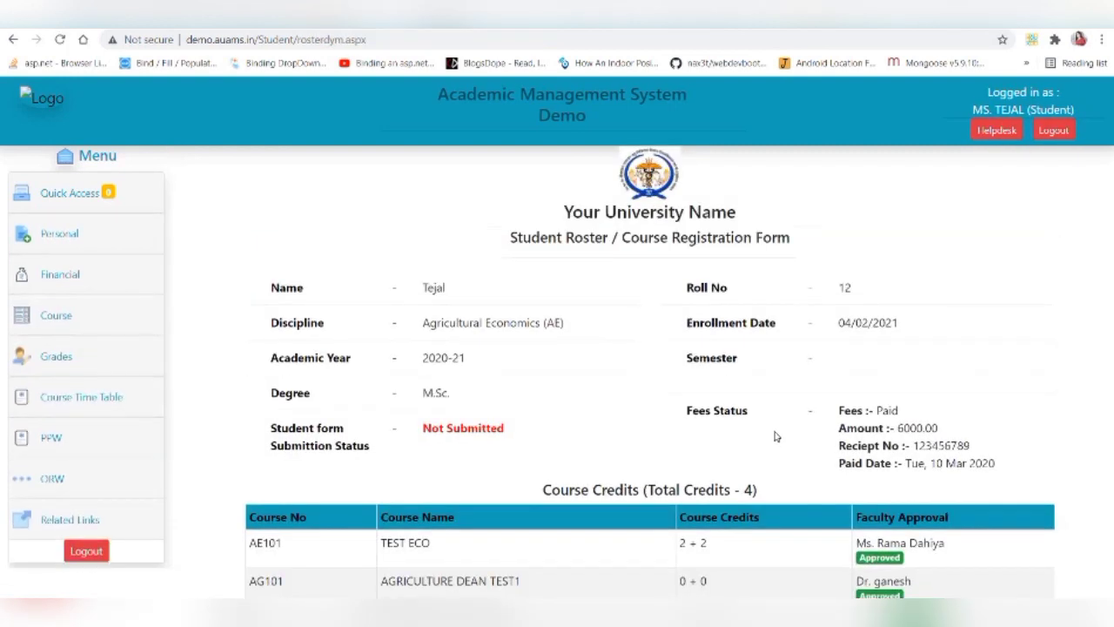
scroll(776, 436, "down", 2)
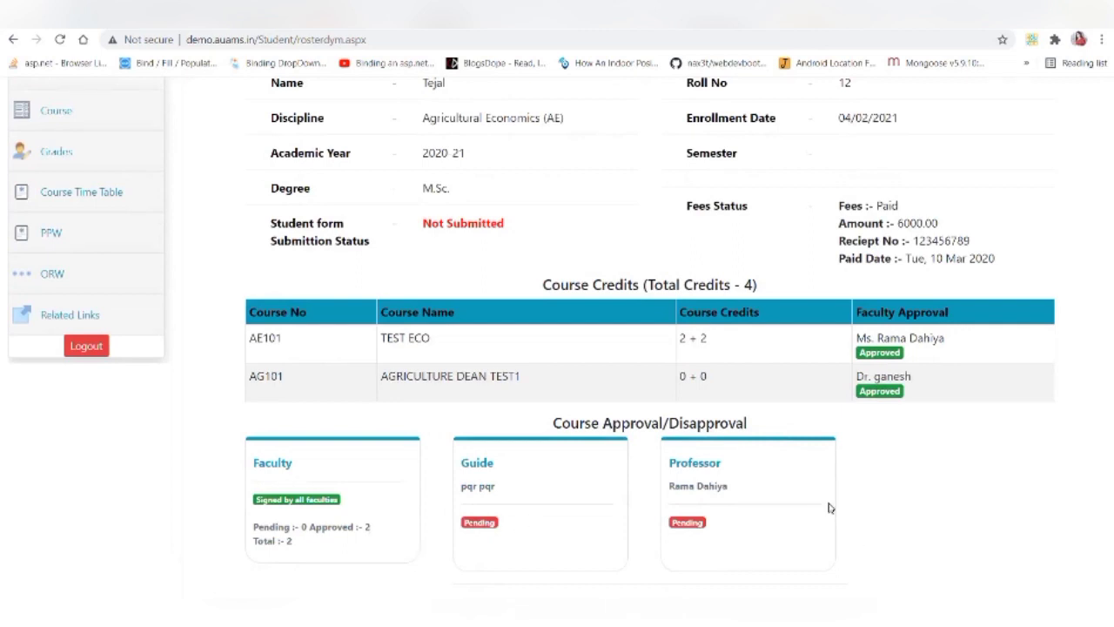
scroll(783, 479, "up", 2)
scroll(584, 359, "down", 2)
scroll(584, 359, "down", 2)
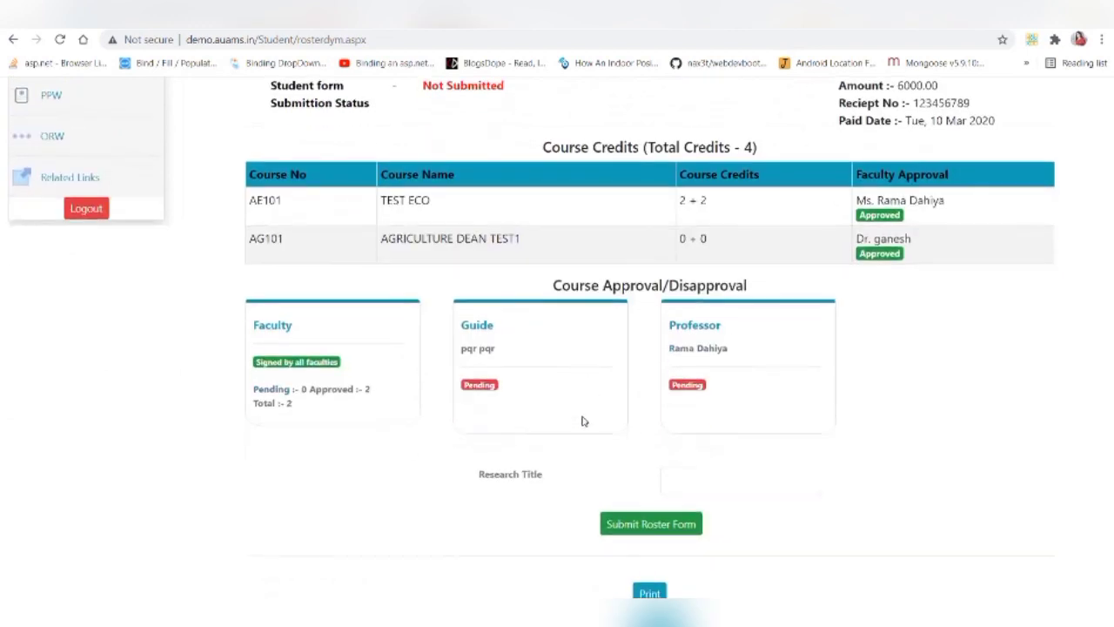
left_click(644, 527)
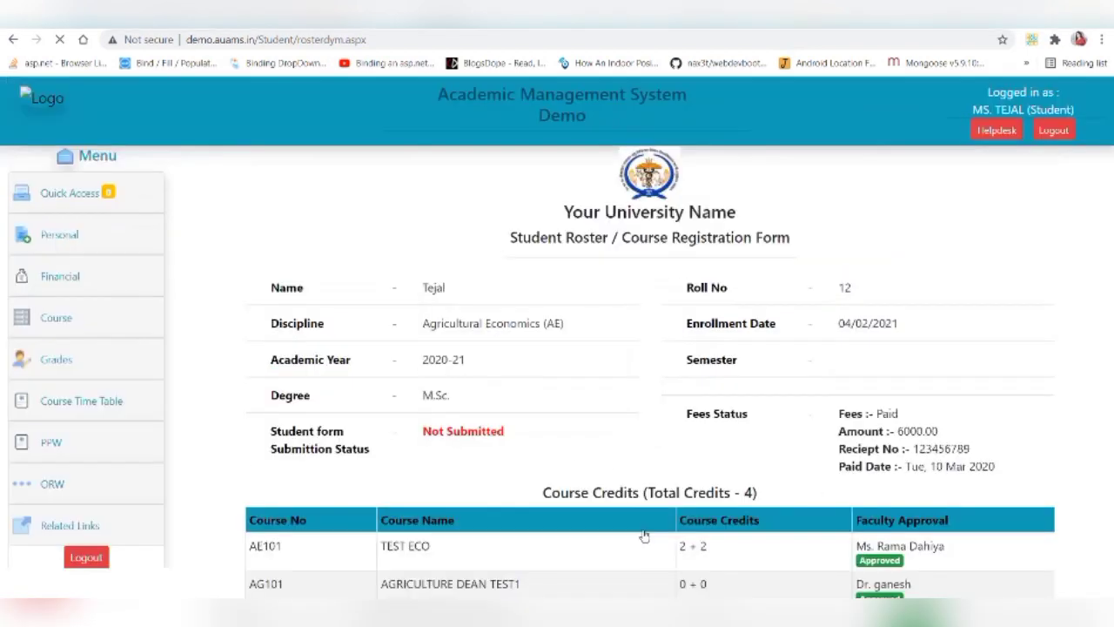
left_click(394, 39)
key("Return")
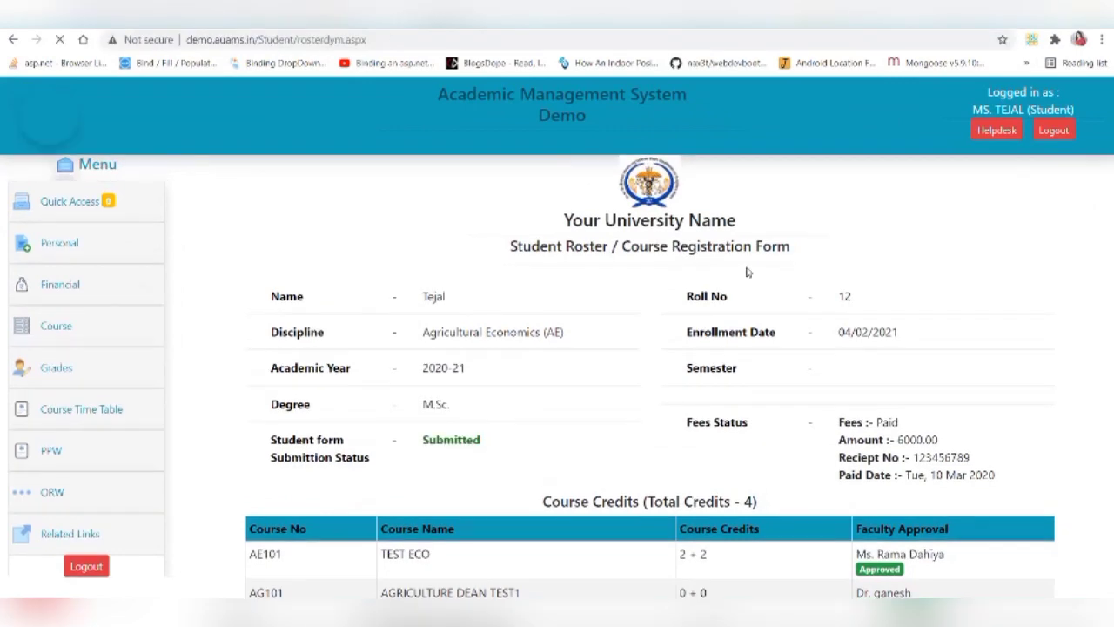
Print the submitted roster form to a PDF named "Roaster Form" in the Downloads folder
scroll(999, 425, "down", 2)
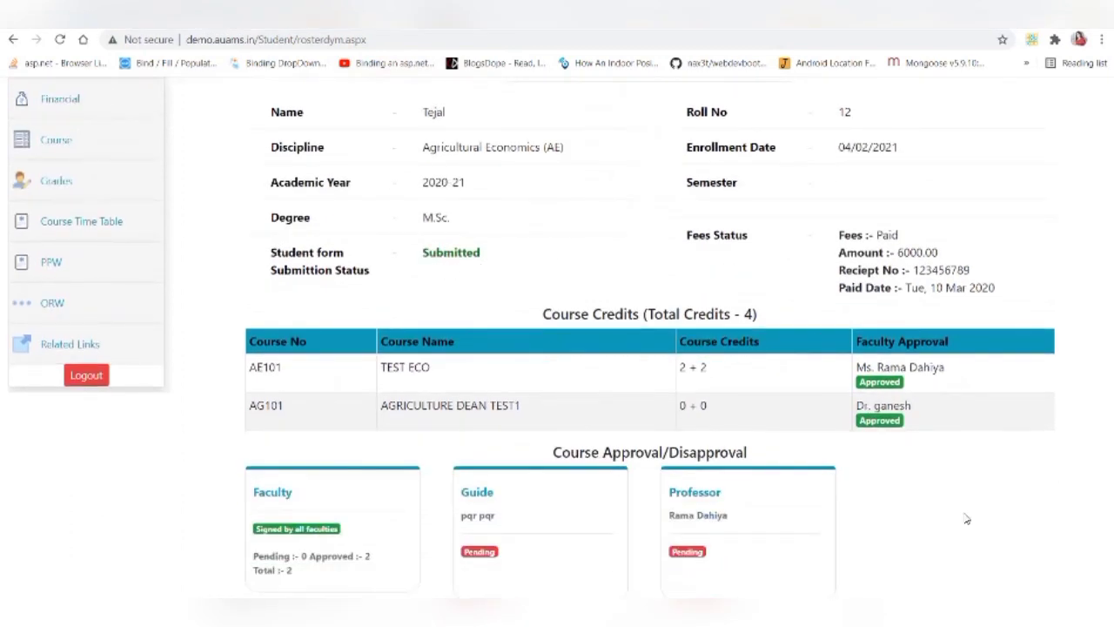
scroll(966, 519, "down", 1)
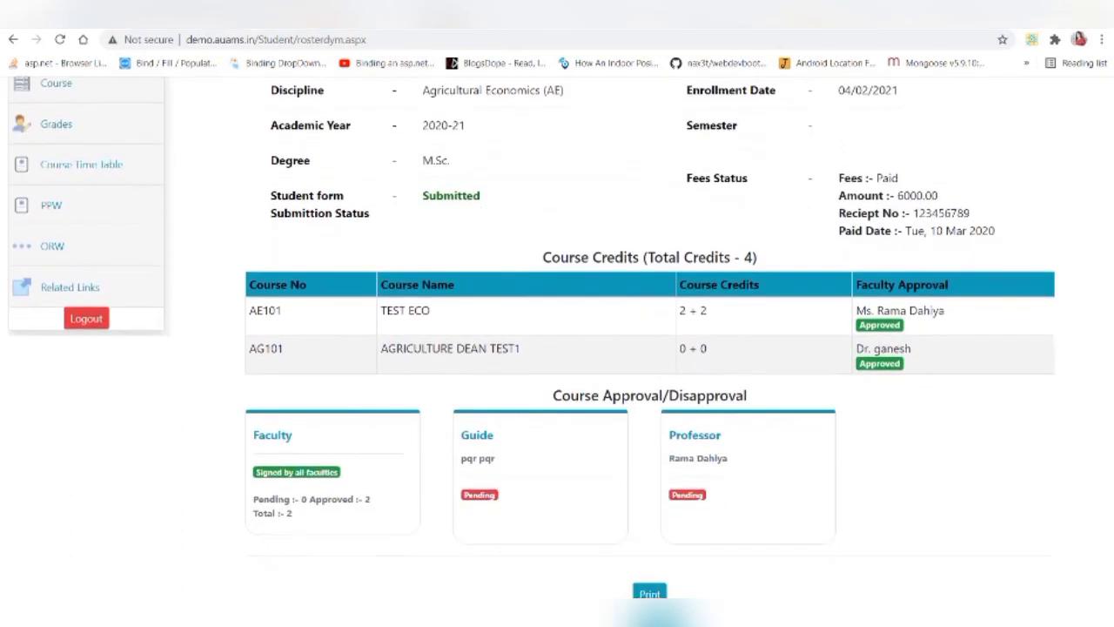
left_click(651, 592)
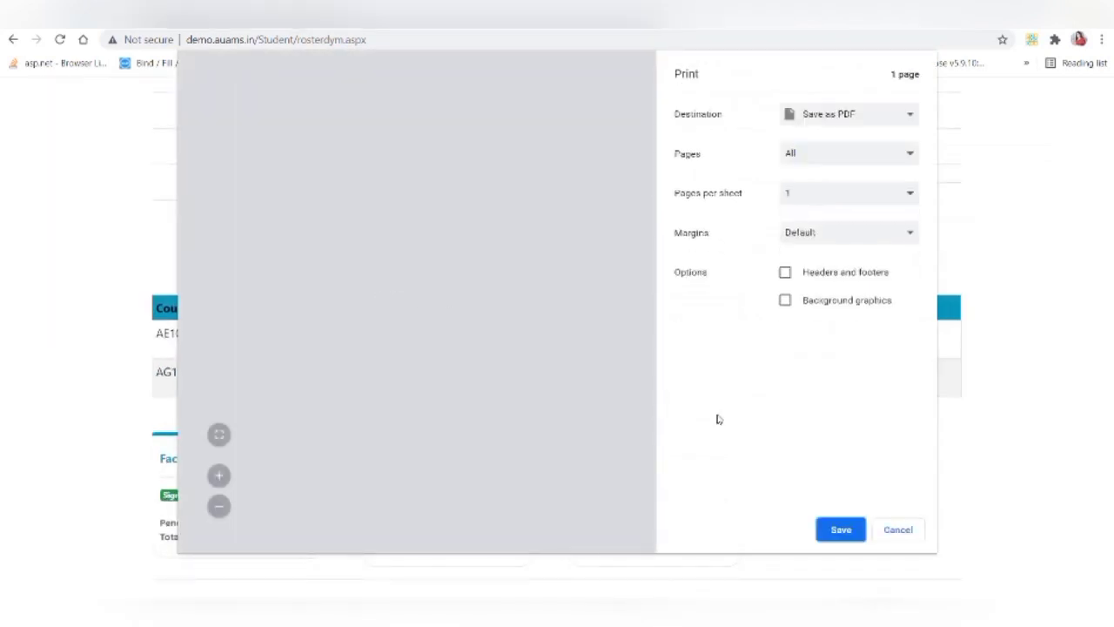
left_click(842, 530)
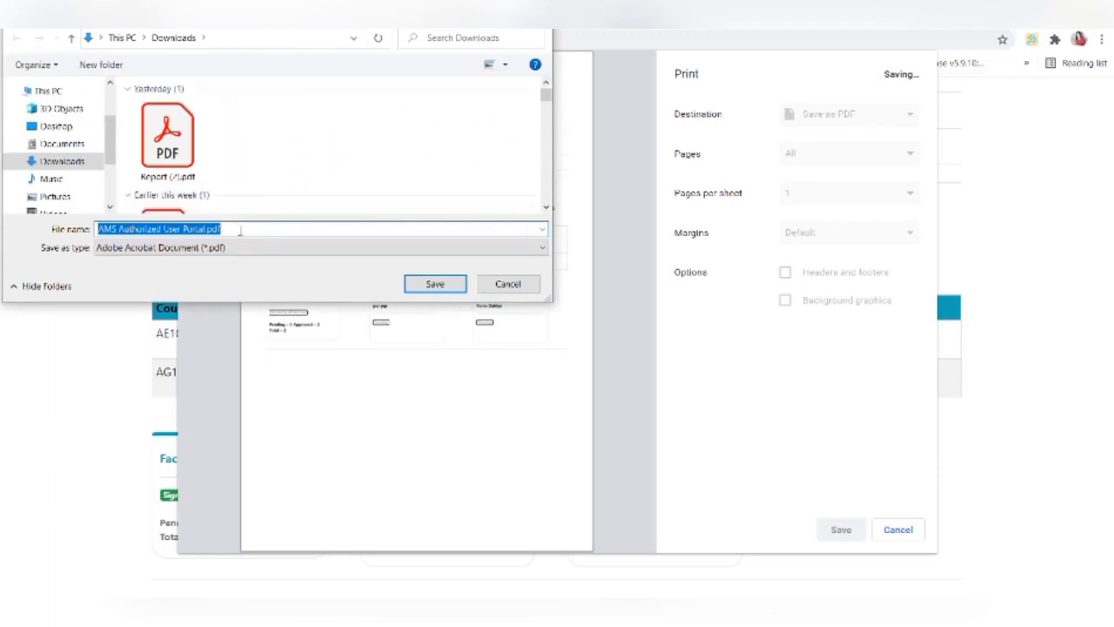
key("BackSpace")
type("Roaster F")
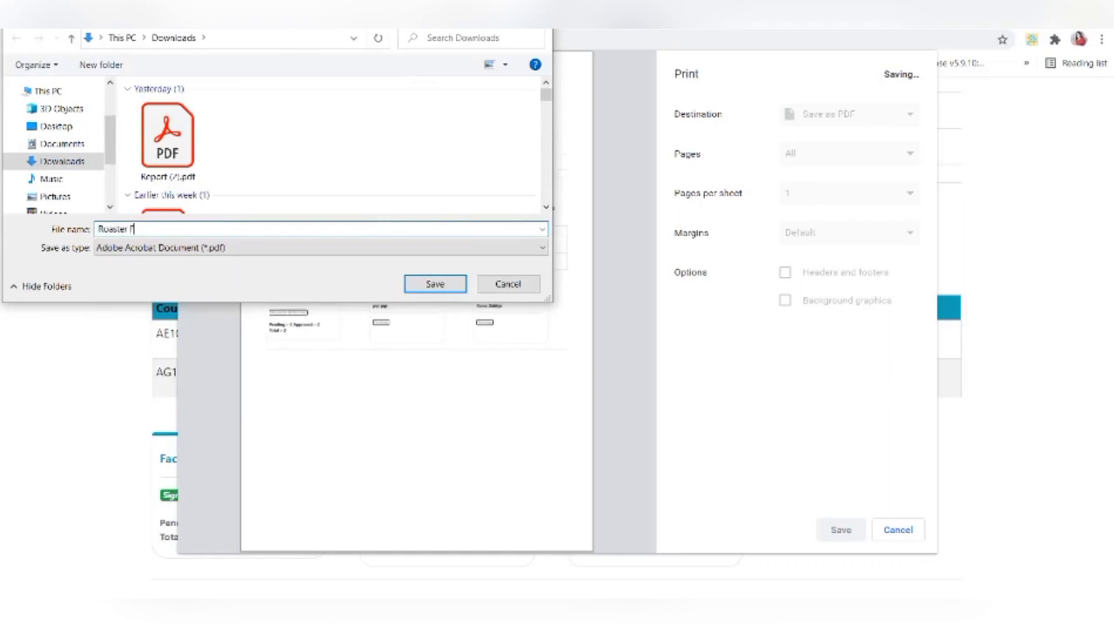
type("orm")
left_click(435, 285)
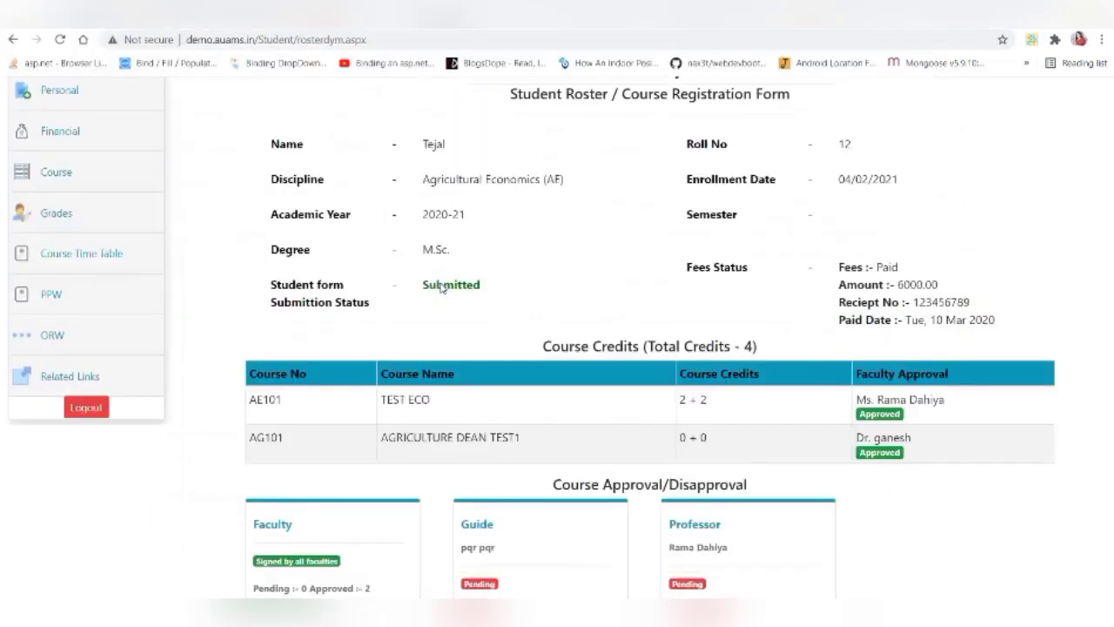